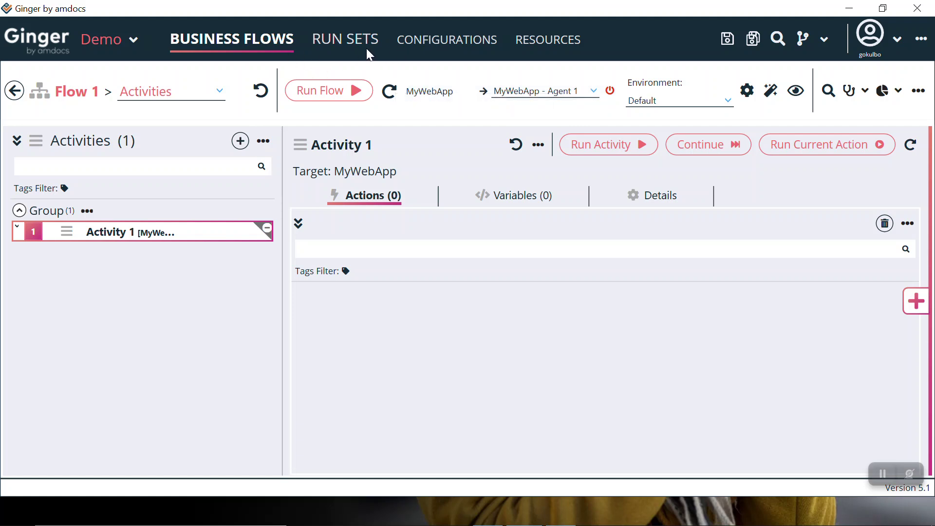
Open MyWebApp - Agent 1 under Configurations and keep SeleniumChrome as its driver type.
{"action": "left_click", "coordinate": [426, 45]}
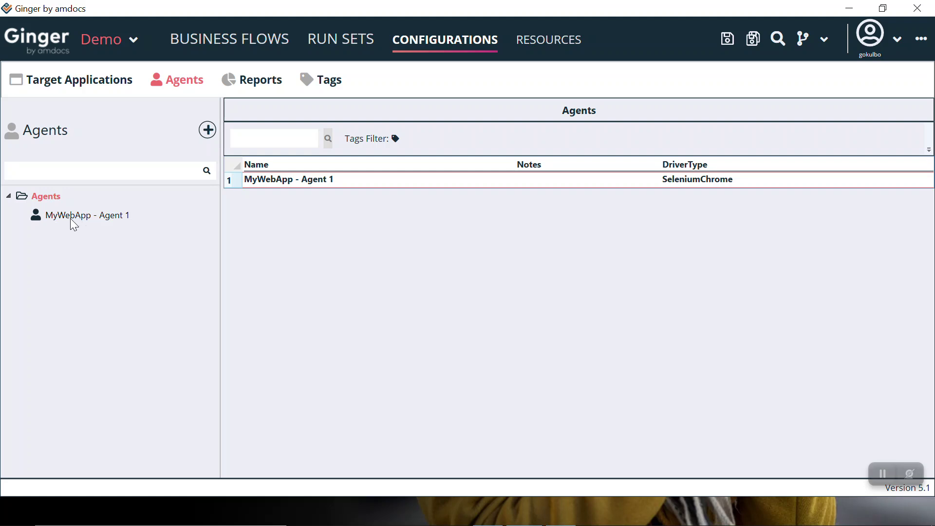
{"action": "left_click", "coordinate": [106, 217]}
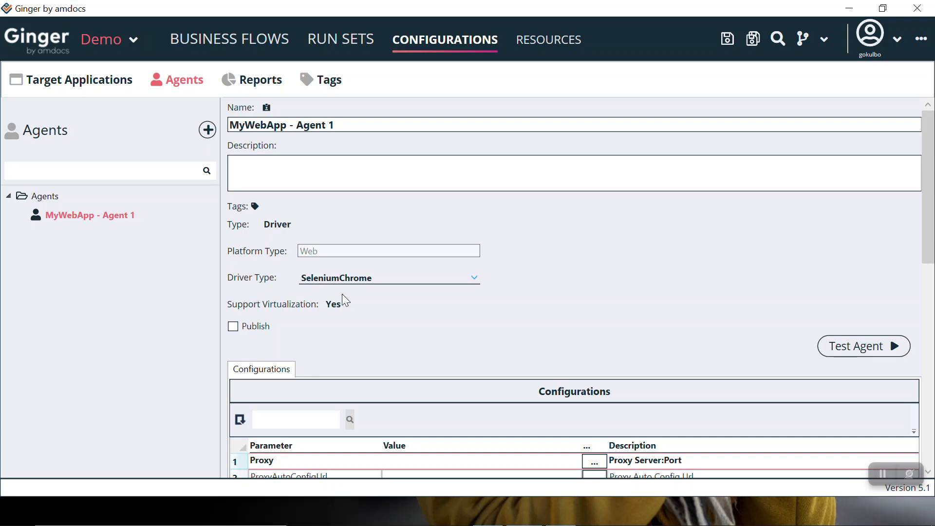
{"action": "scroll", "coordinate": [339, 240], "scroll_direction": "down", "scroll_amount": 1}
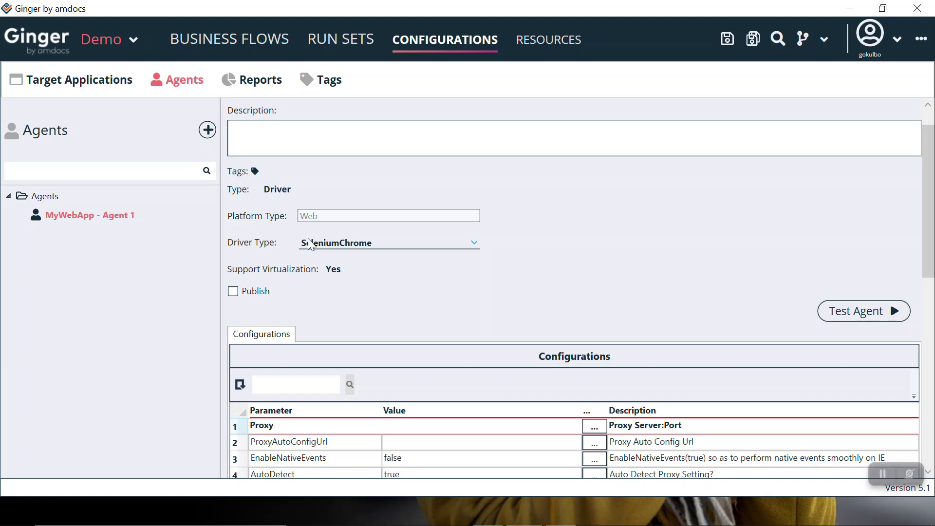
{"action": "left_click", "coordinate": [355, 246]}
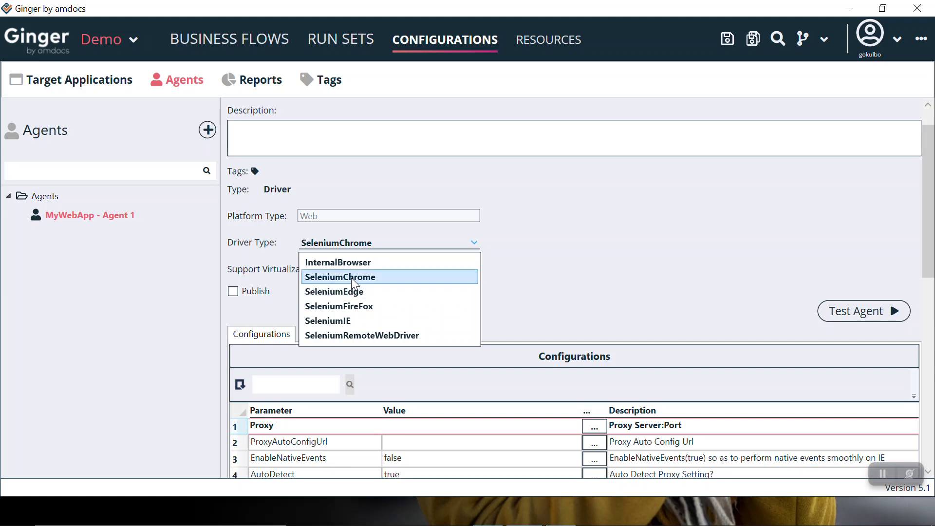
{"action": "left_click", "coordinate": [568, 271]}
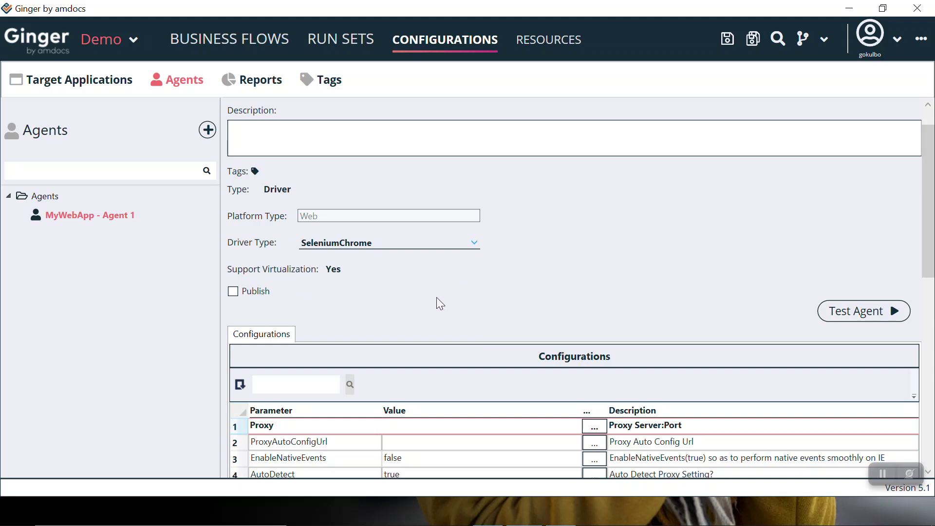
Acknowledge MyWebApp - Agent 1's successful Chrome test and start adding a new agent.
{"action": "scroll", "coordinate": [436, 297], "scroll_direction": "up", "scroll_amount": 2}
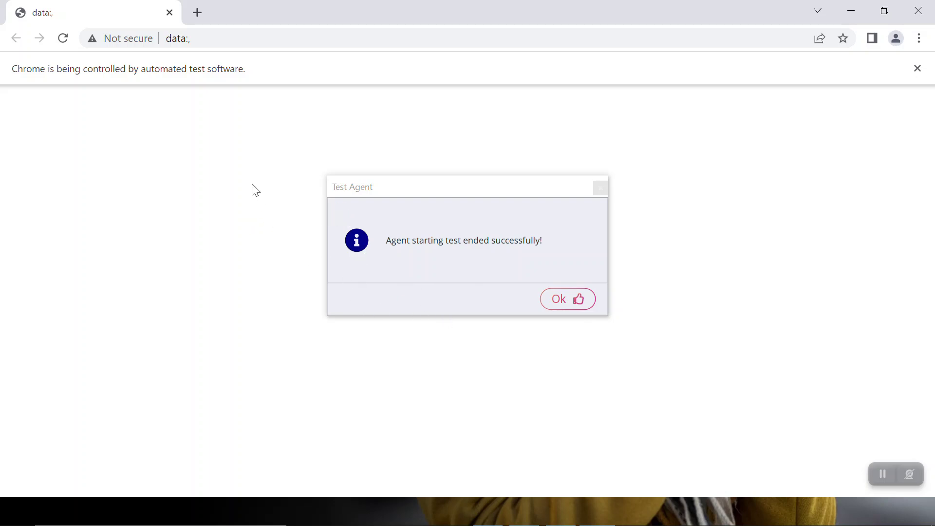
{"action": "left_click", "coordinate": [547, 304]}
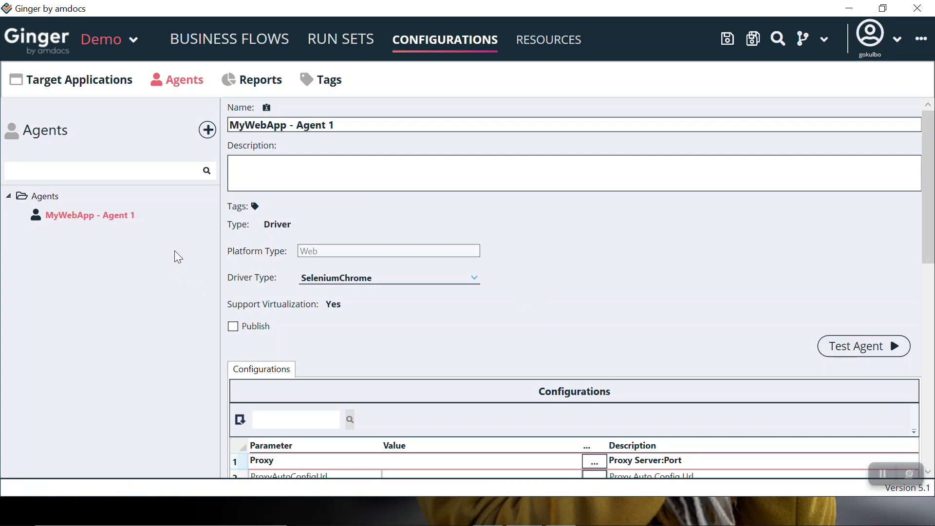
{"action": "left_click", "coordinate": [208, 130]}
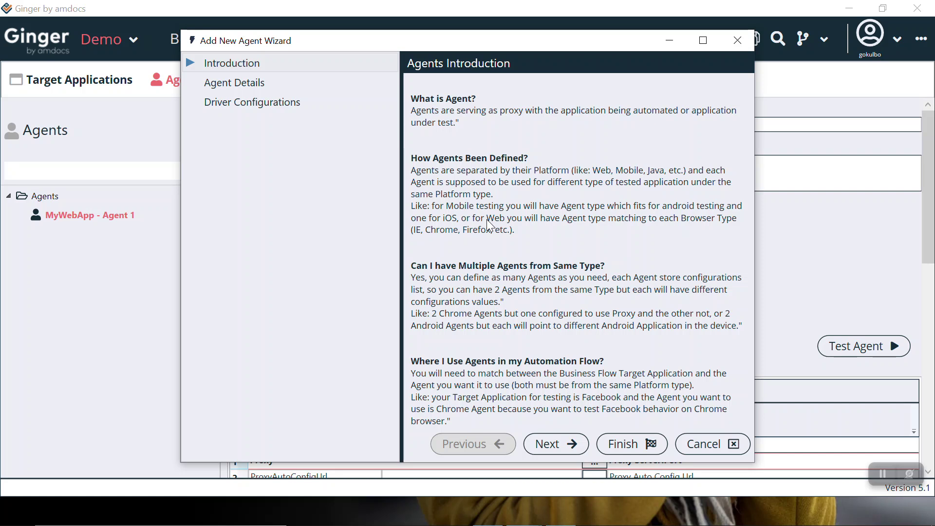
Name the new SeleniumChrome web agent 'Demo_Agent' in the Add New Agent wizard.
{"action": "left_click", "coordinate": [551, 444]}
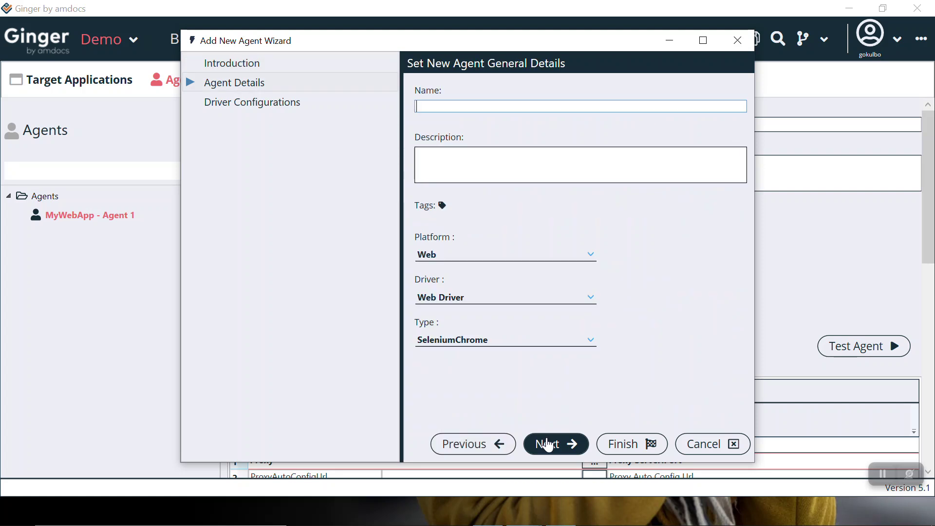
{"action": "left_click", "coordinate": [453, 108]}
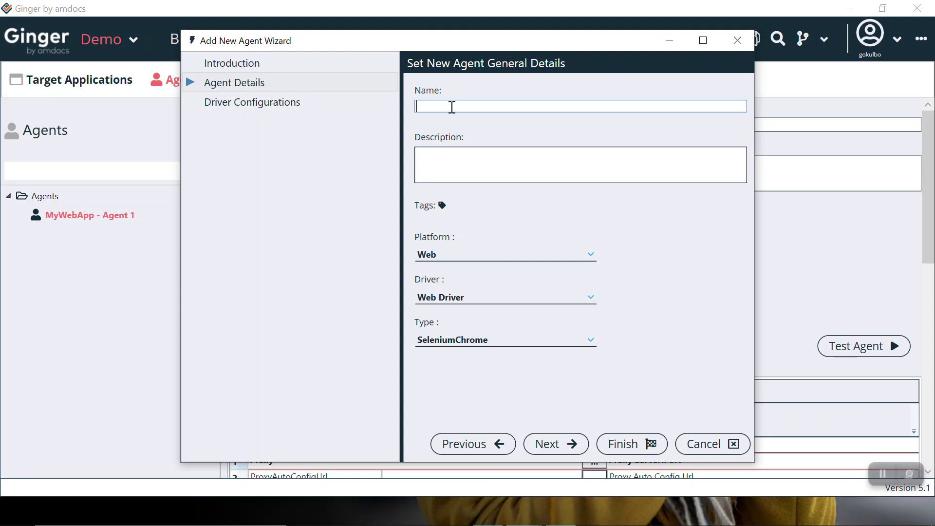
{"action": "type", "text": "Demo_"}
{"action": "type", "text": "Age"}
{"action": "type", "text": "nt"}
{"action": "left_click", "coordinate": [449, 156]}
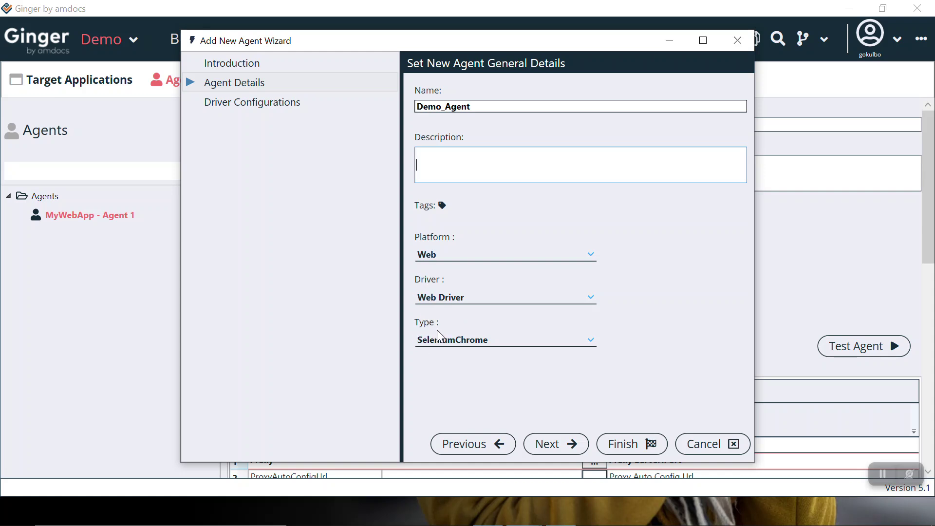
{"action": "left_click", "coordinate": [447, 340]}
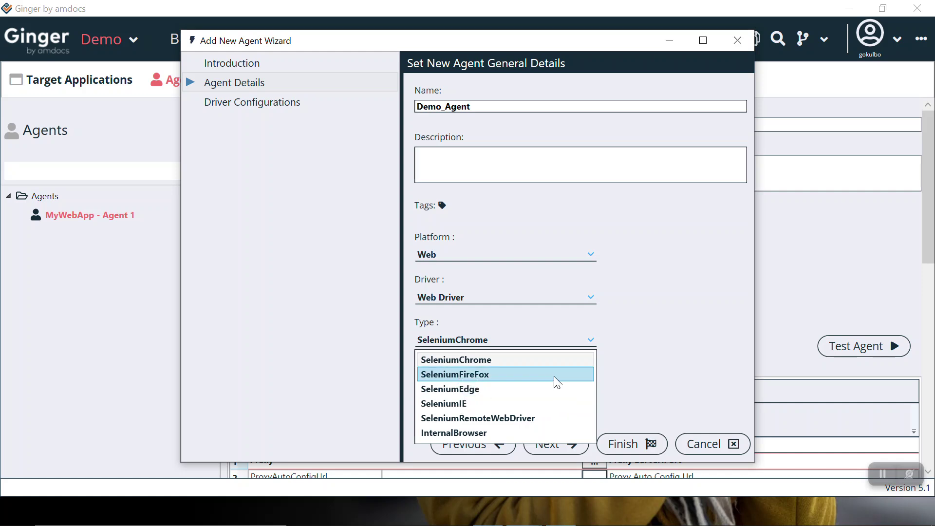
{"action": "left_click", "coordinate": [611, 372]}
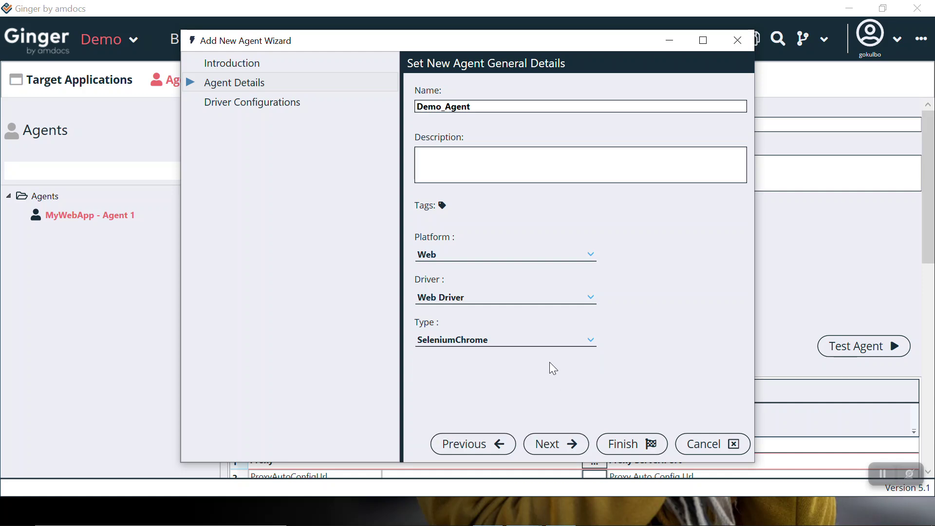
Finish creating Demo_Agent and confirm its Test Agent run launches Chrome successfully.
{"action": "left_click", "coordinate": [626, 445]}
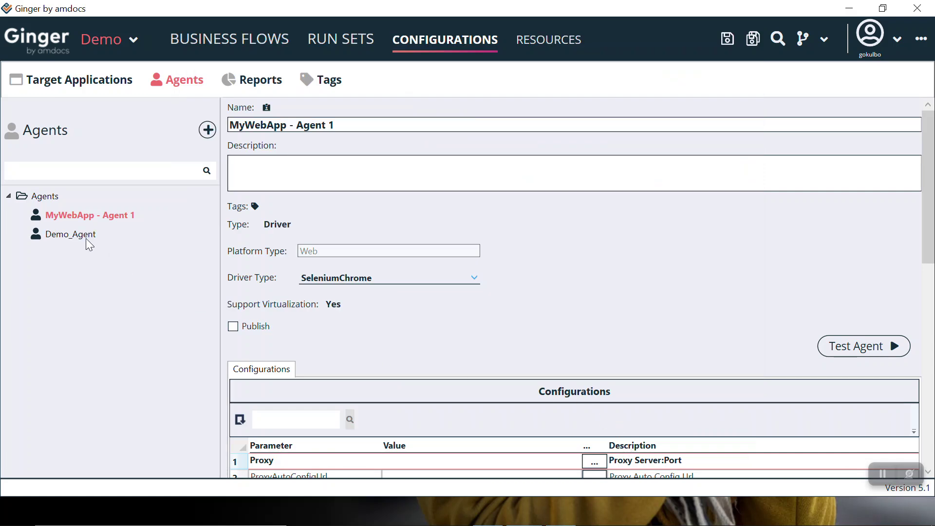
{"action": "left_click", "coordinate": [86, 242]}
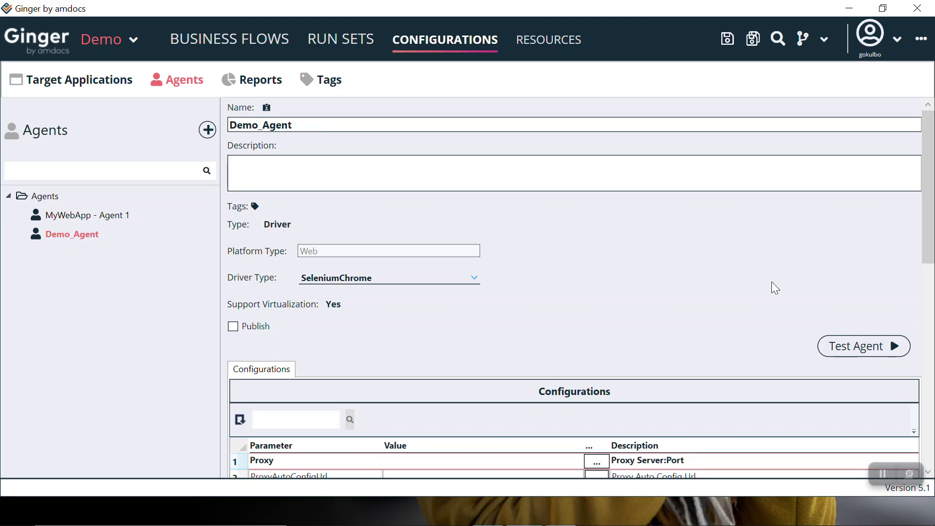
{"action": "left_click", "coordinate": [844, 351]}
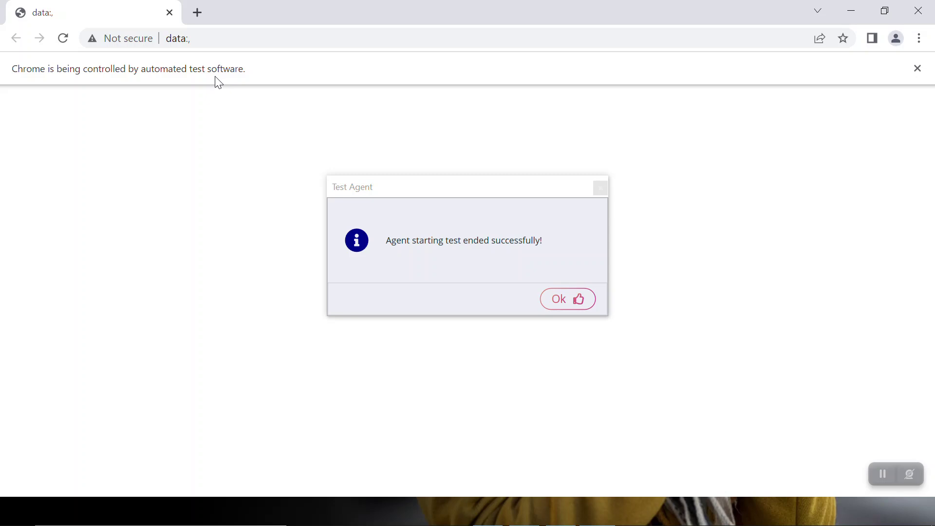
{"action": "left_click", "coordinate": [556, 303]}
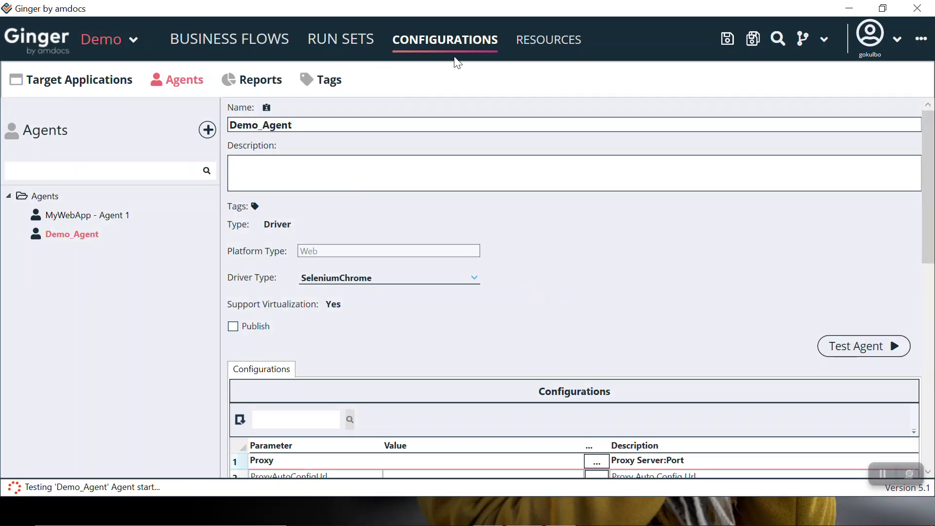
In Flow 1, check that Demo_Agent appears as a MyWebApp agent option, keeping MyWebApp - Agent 1 assigned.
{"action": "left_click", "coordinate": [237, 48]}
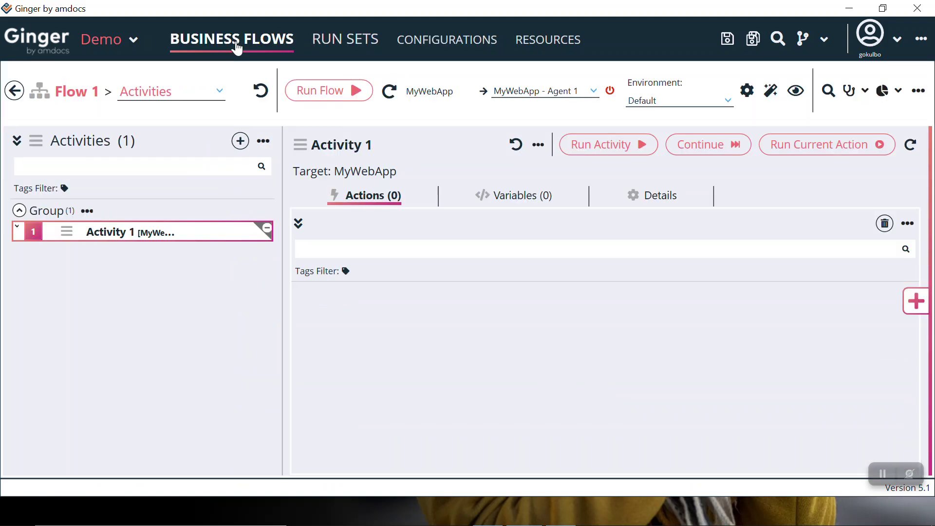
{"action": "left_click", "coordinate": [538, 100]}
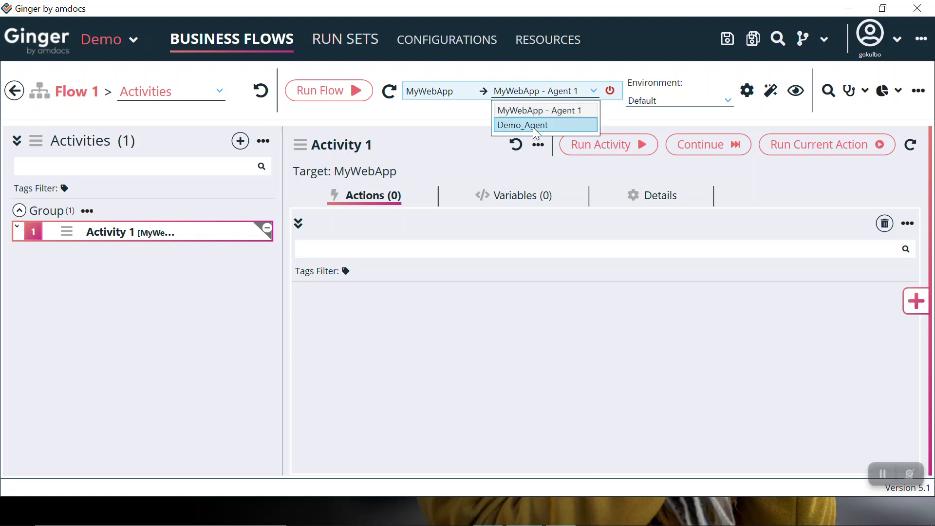
{"action": "left_click", "coordinate": [533, 126]}
{"action": "left_click", "coordinate": [524, 97]}
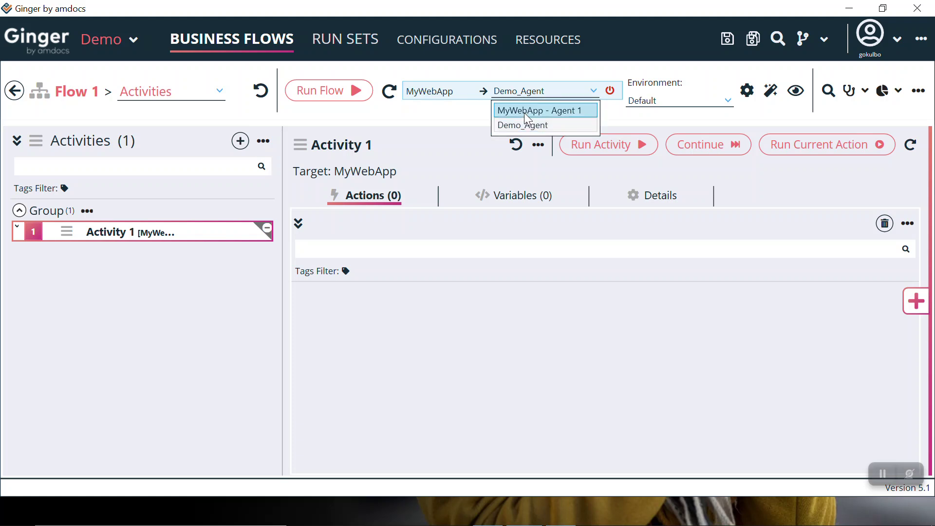
{"action": "left_click", "coordinate": [524, 113]}
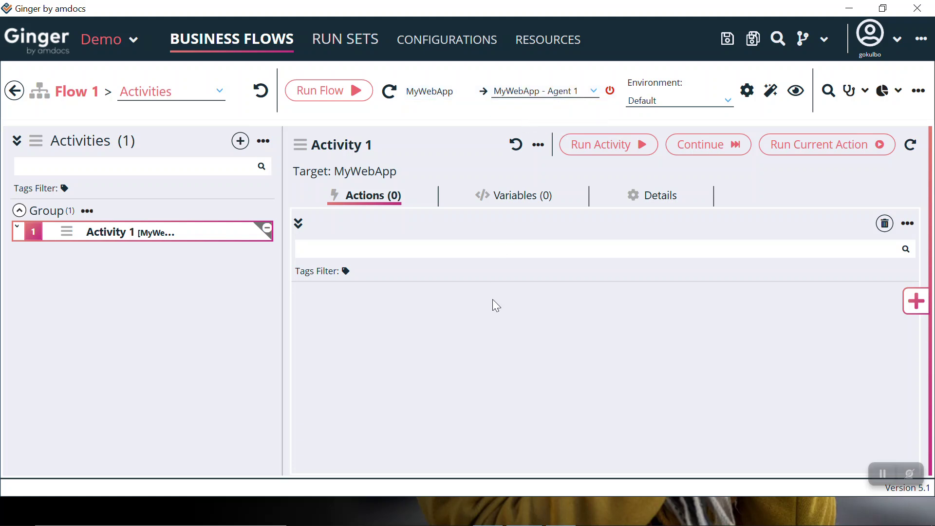